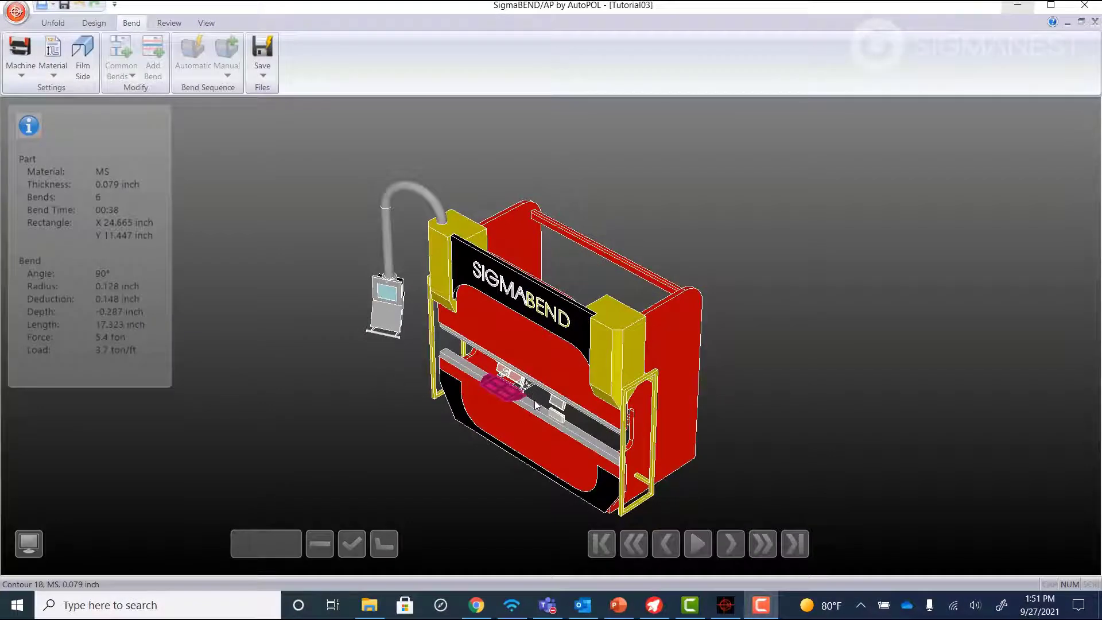
Open the SigmaBEND machine's Tooling settings (Wila catalogs) and its Manage tool set-ups window
mouse_move(535, 404)
middle_mouse_down()
mouse_move(578, 387)
mouse_move(554, 392)
middle_mouse_up()
scroll(565, 412, "up", 2)
scroll(580, 448, "up", 2)
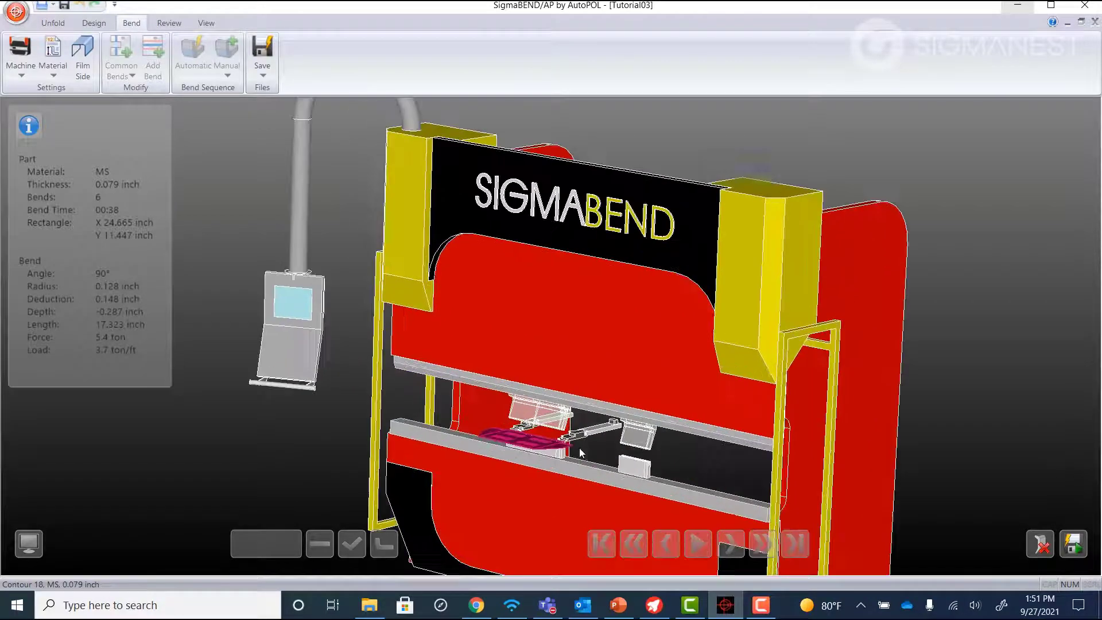
scroll(580, 448, "up", 2)
scroll(585, 414, "up", 2)
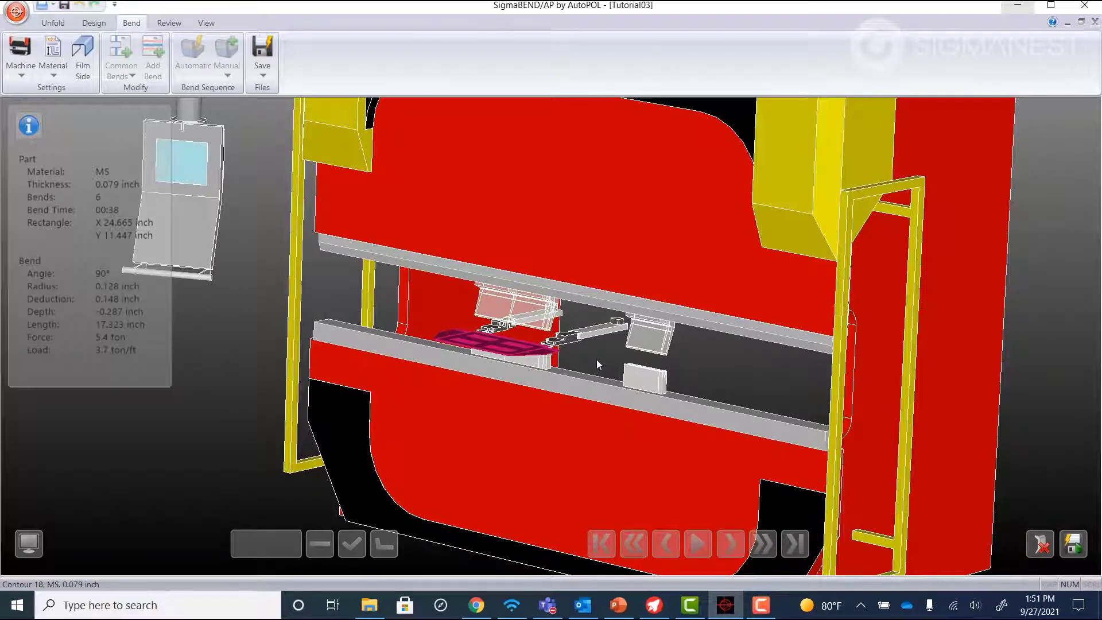
middle_click_drag(612, 340, 623, 303)
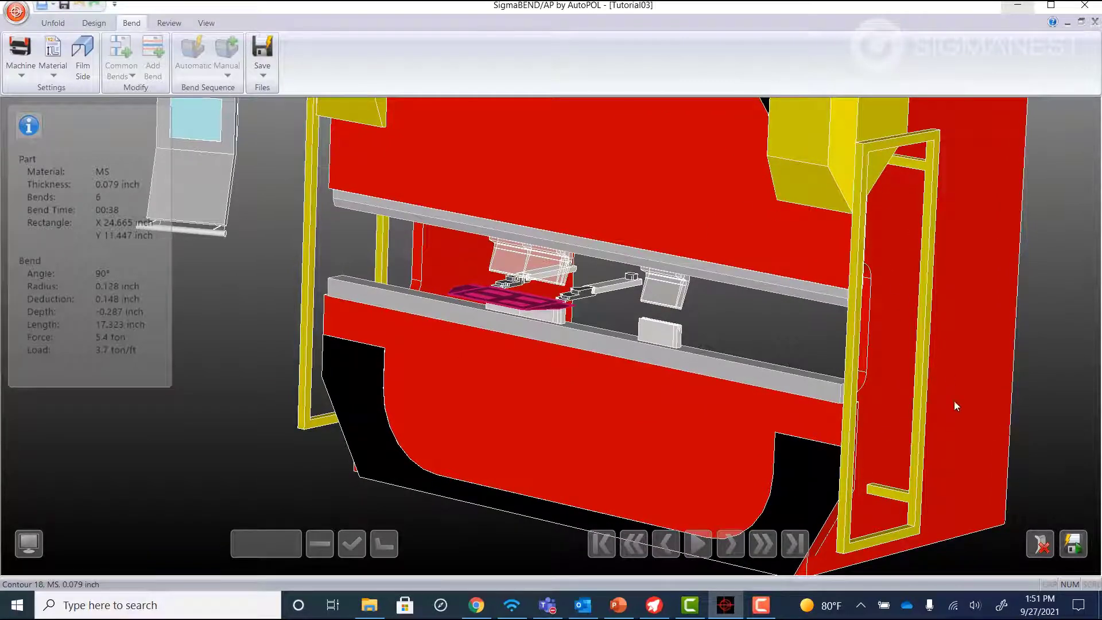
left_click(21, 57)
left_click(183, 400)
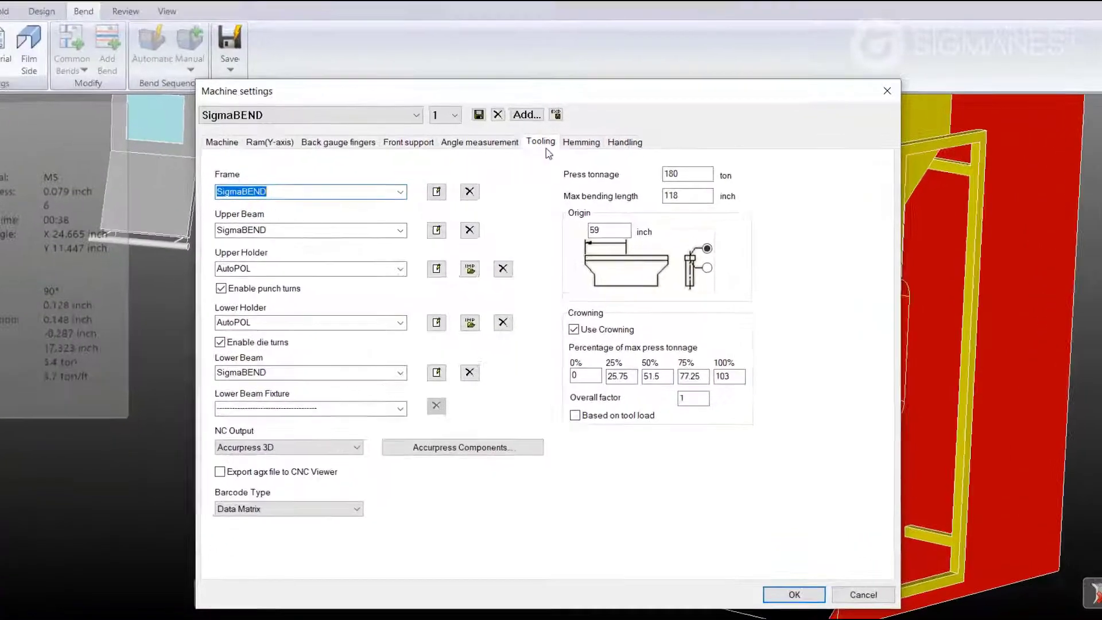
left_click(543, 143)
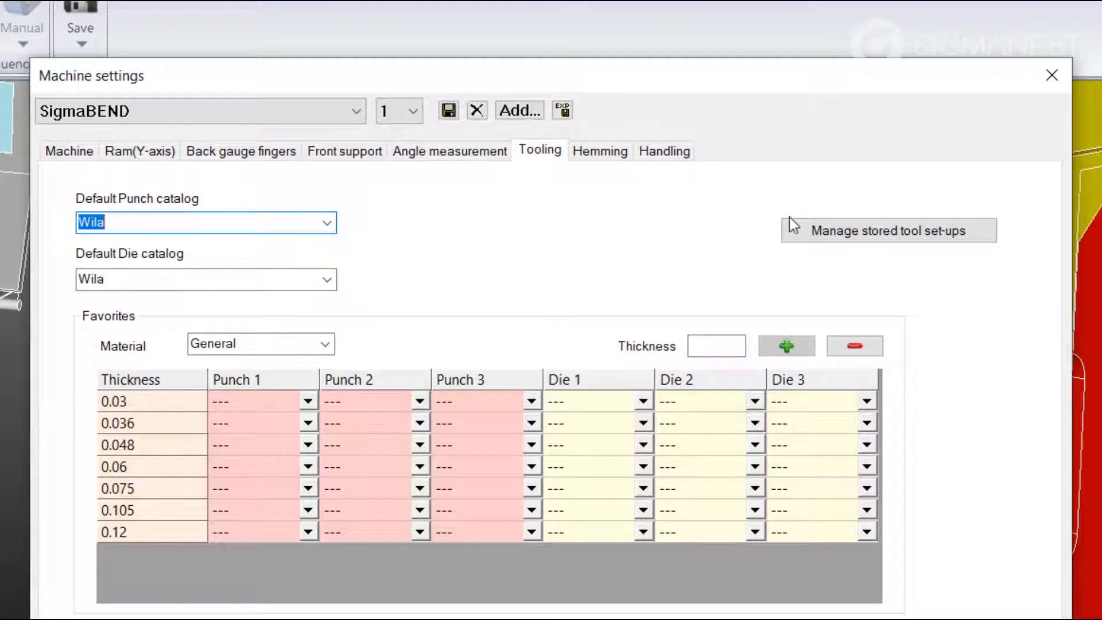
left_click(911, 240)
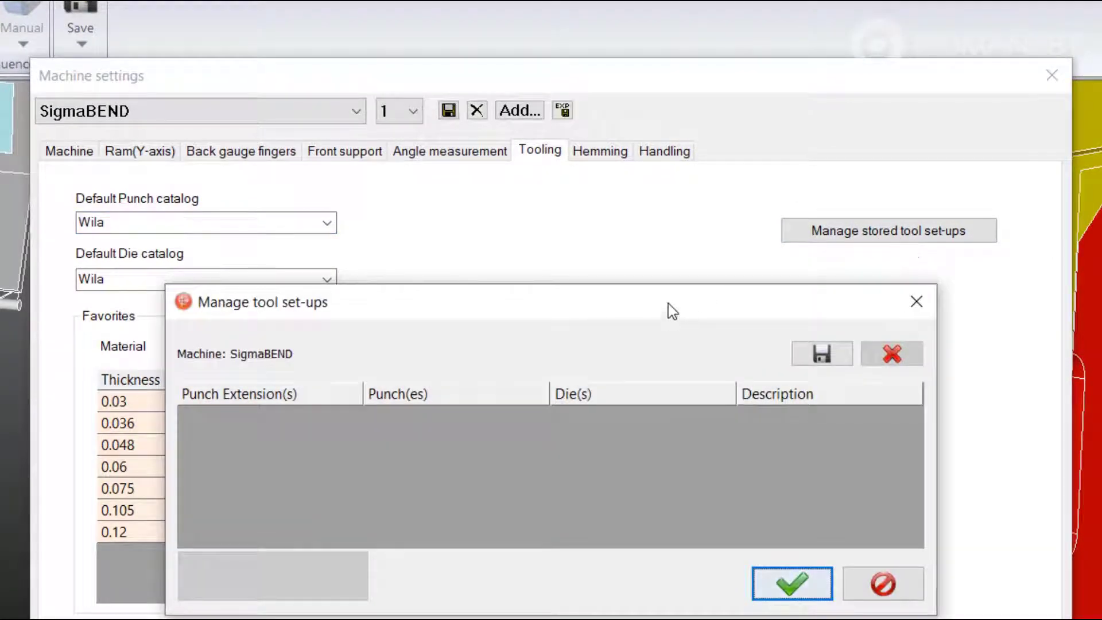
Store the BIU-226 punch with OZU-353 die as a tool set-up and close machine settings
left_click_drag(668, 303, 669, 250)
left_click(823, 304)
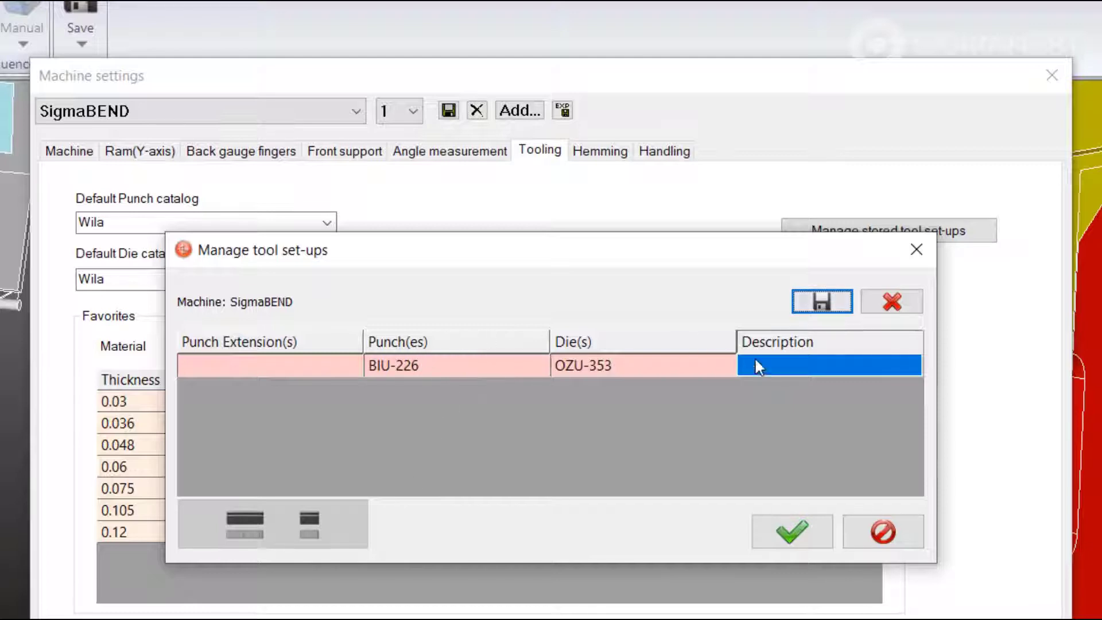
left_click(792, 535)
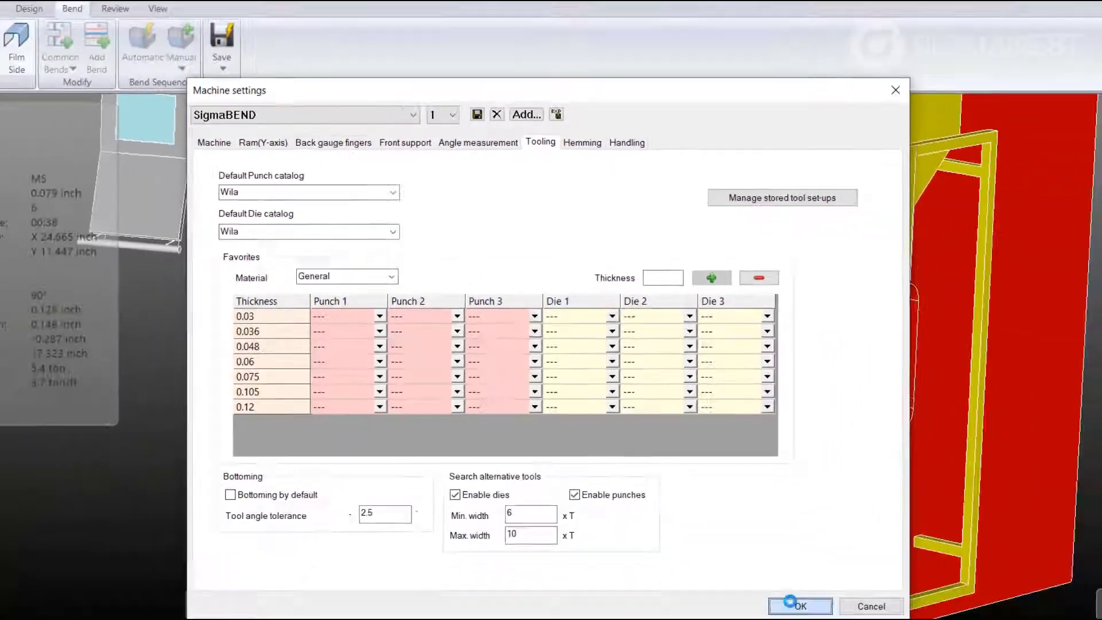
left_click(759, 538)
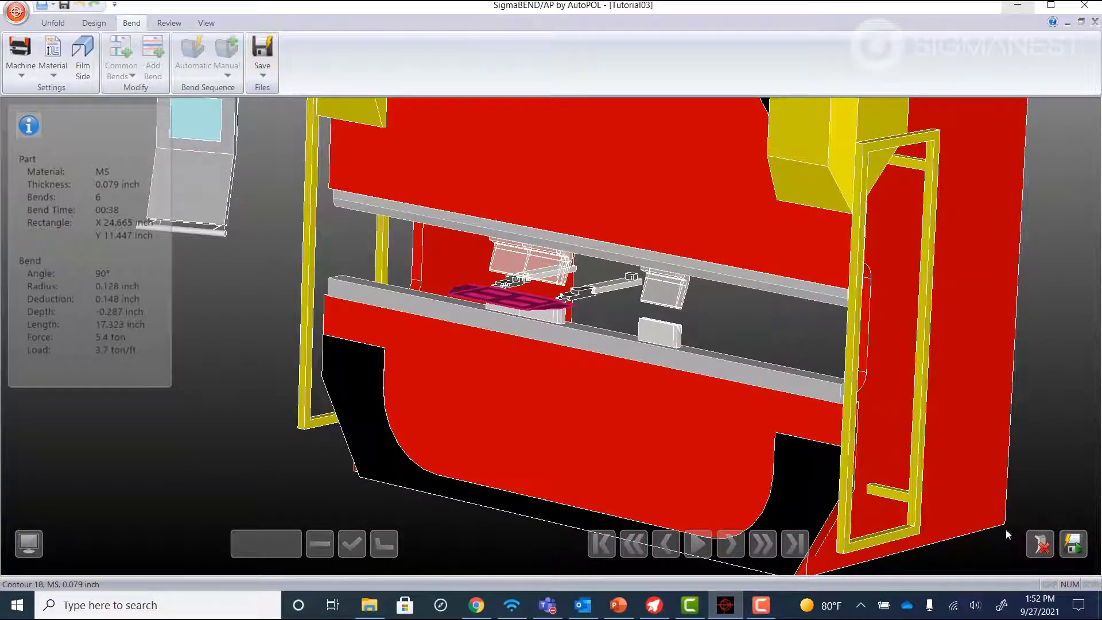
Discard the current tool set-up, remove all bends, and run automatic bend sequencing
left_click(1042, 543)
left_click(571, 311)
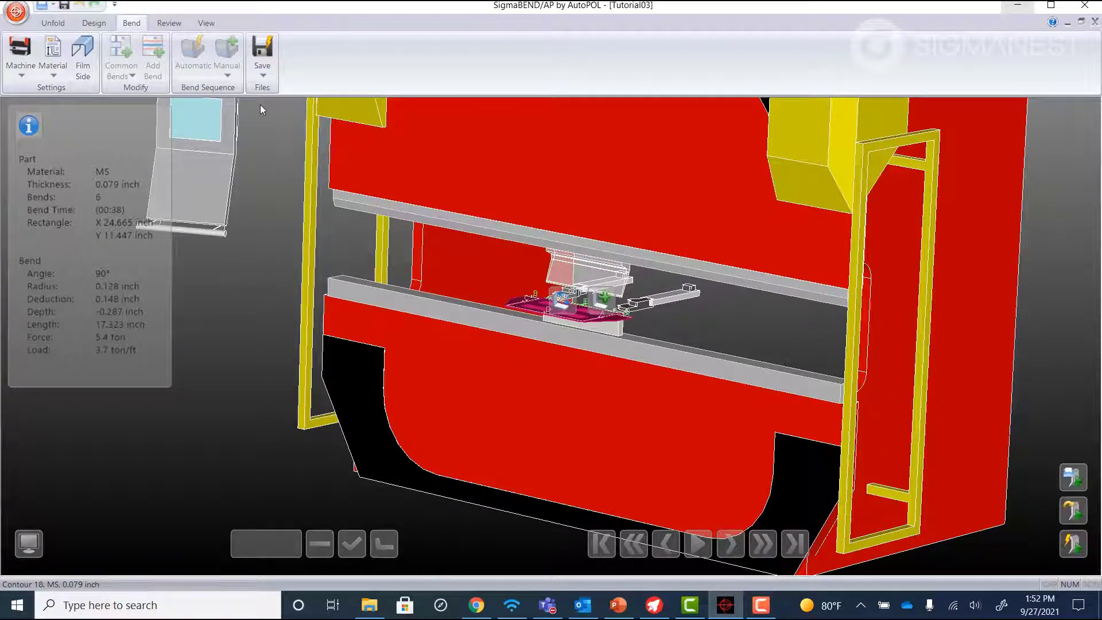
left_click(226, 76)
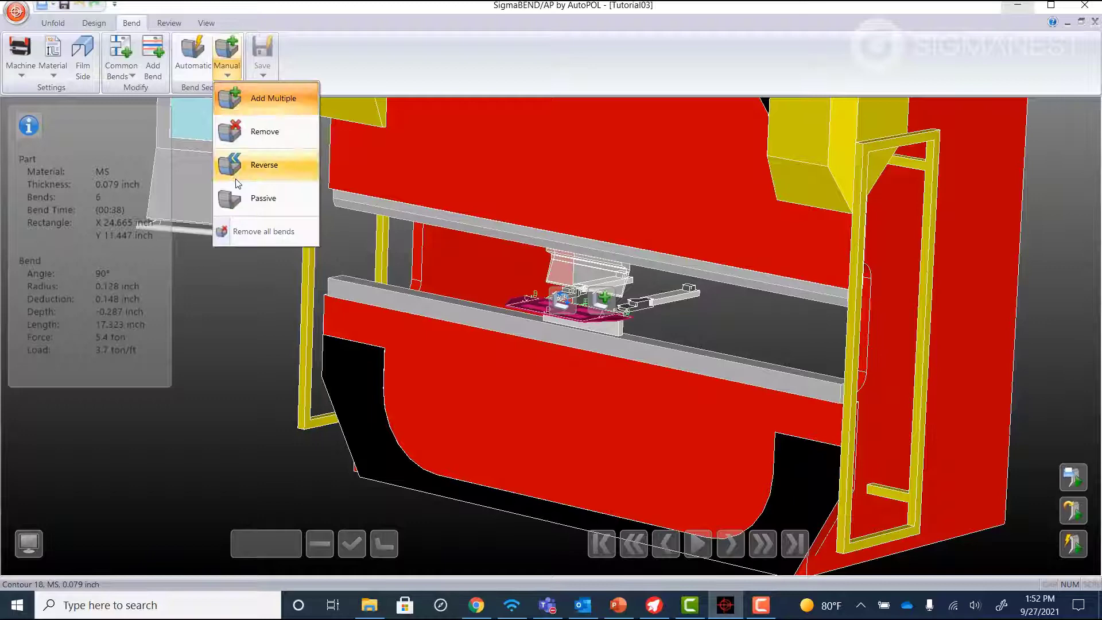
left_click(259, 238)
left_click(616, 311)
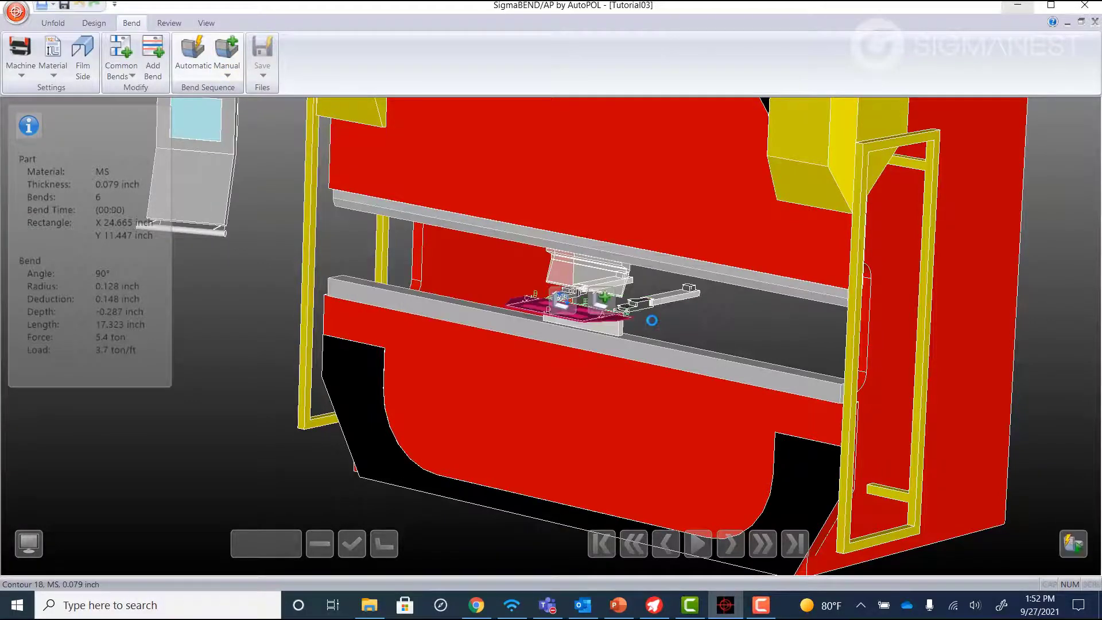
left_click(1076, 539)
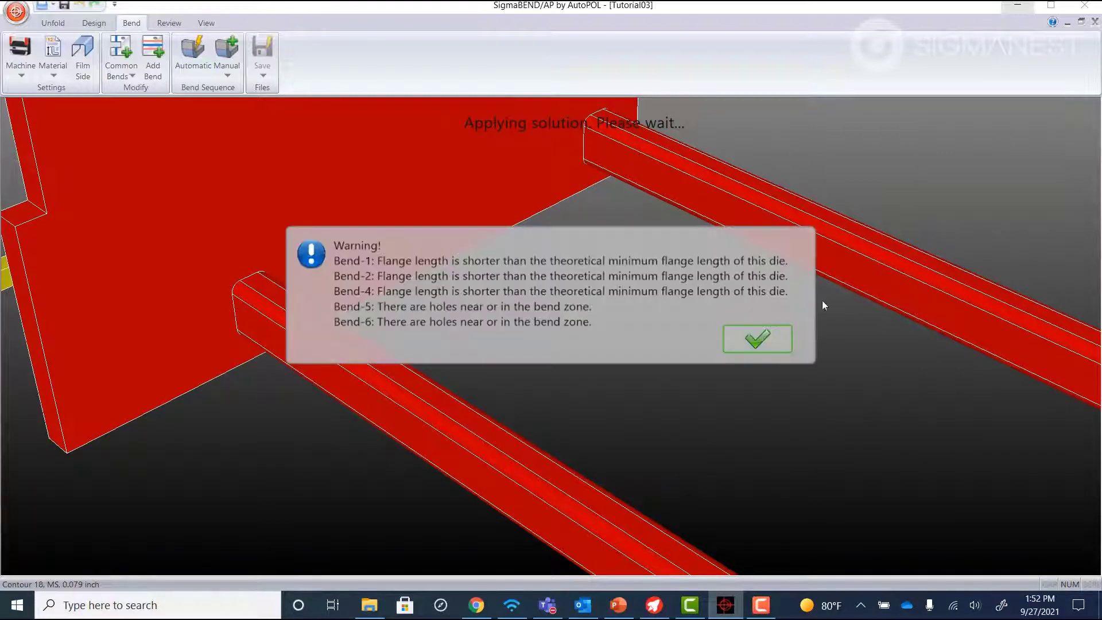
Apply the automatic 6-bend solution despite the short-flange and hole-near-bend warnings
left_click(763, 336)
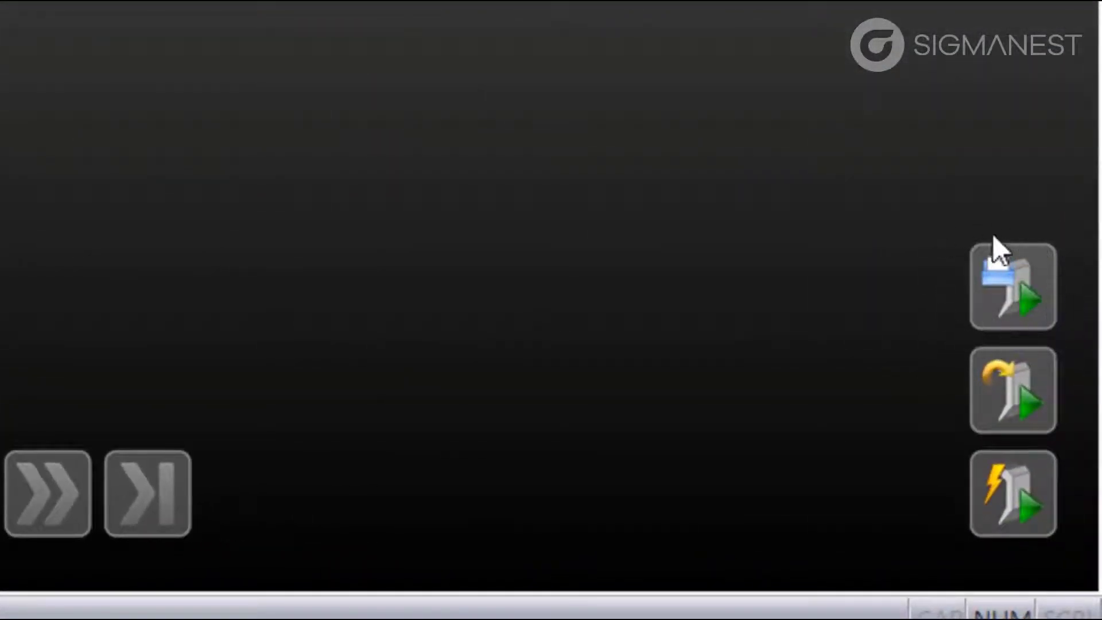
Load the saved BIU-226/OZU-353 set-up onto the press bed, giving a 00:36 bend time
left_click(1008, 279)
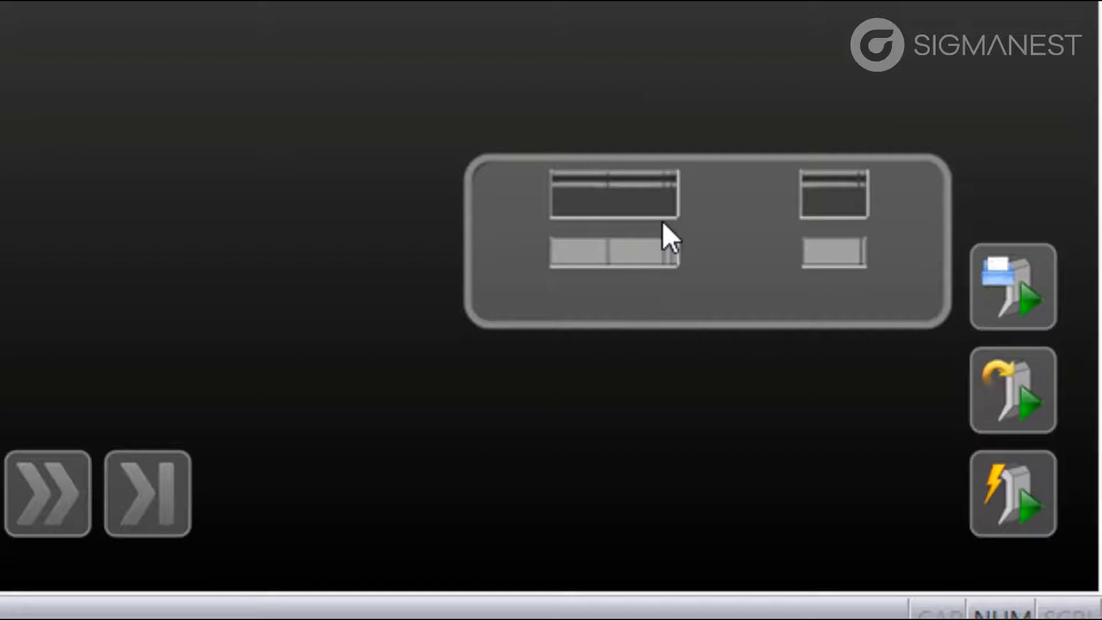
left_click(662, 241)
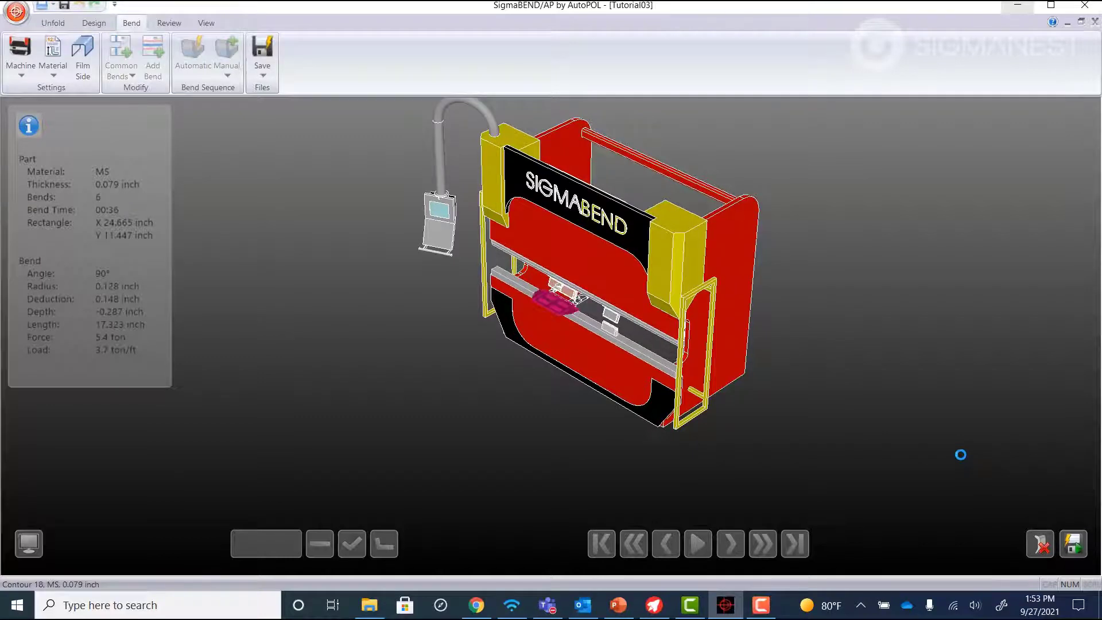
scroll(674, 249, "up", 1)
scroll(674, 249, "up", 1)
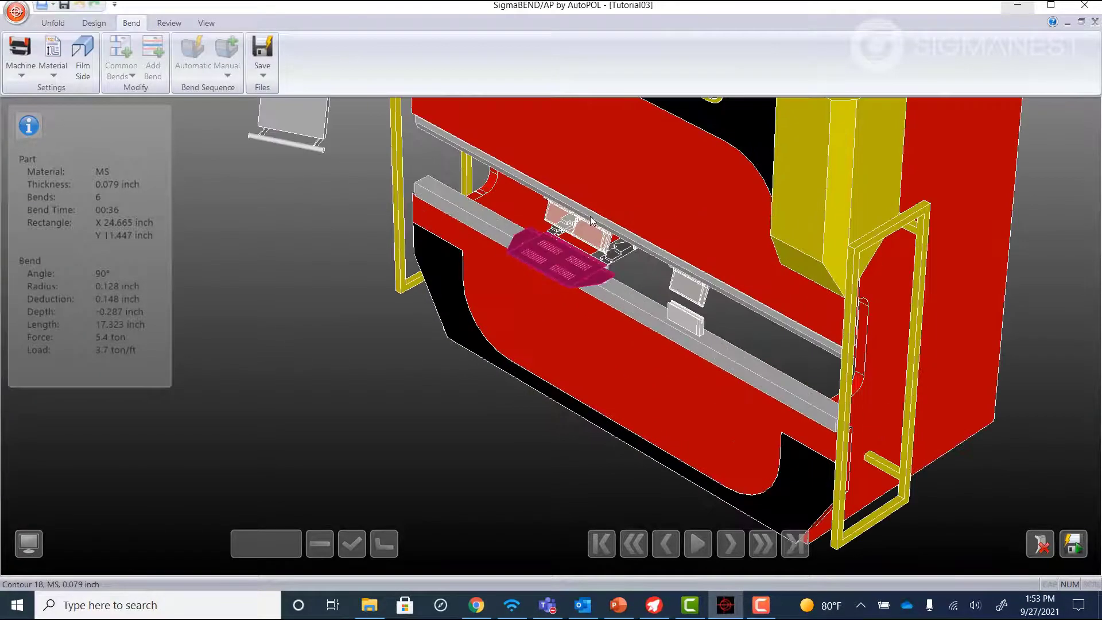
scroll(675, 249, "up", 1)
middle_click_drag(676, 249, 627, 340)
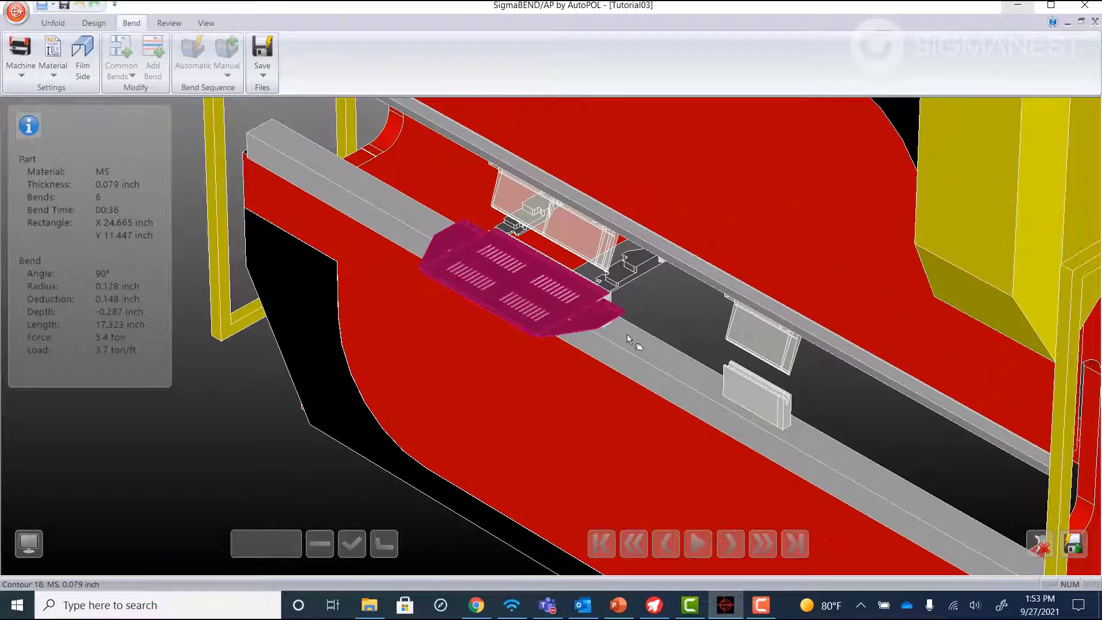